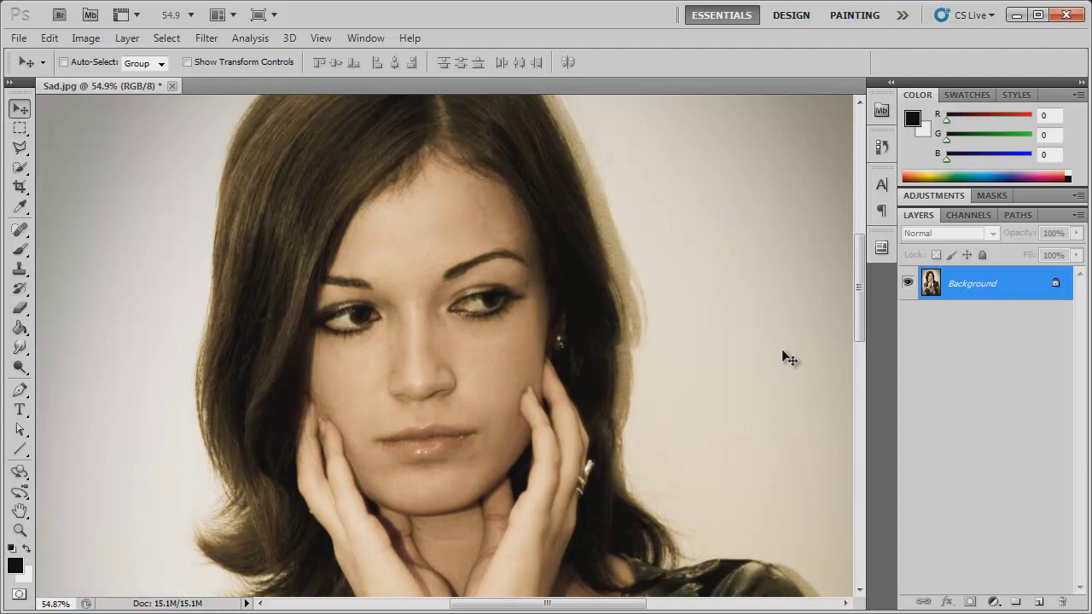
# Add a new empty layer named 'Tears' and zoom in on the eye.
pyautogui.click(1038, 601)
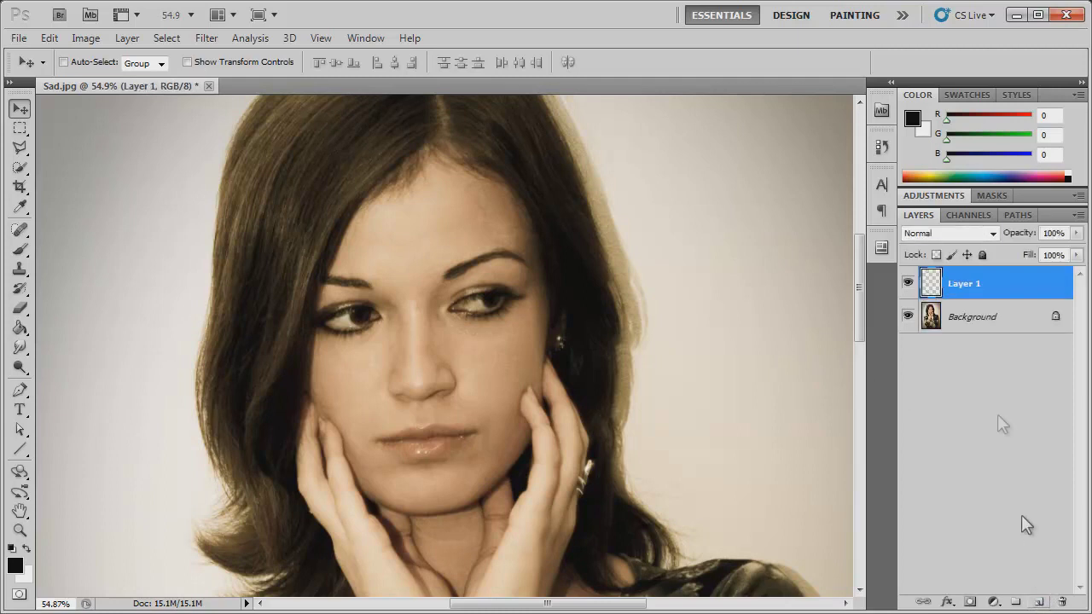
pyautogui.doubleClick(966, 284)
pyautogui.write('Tears')
pyautogui.press('Return')
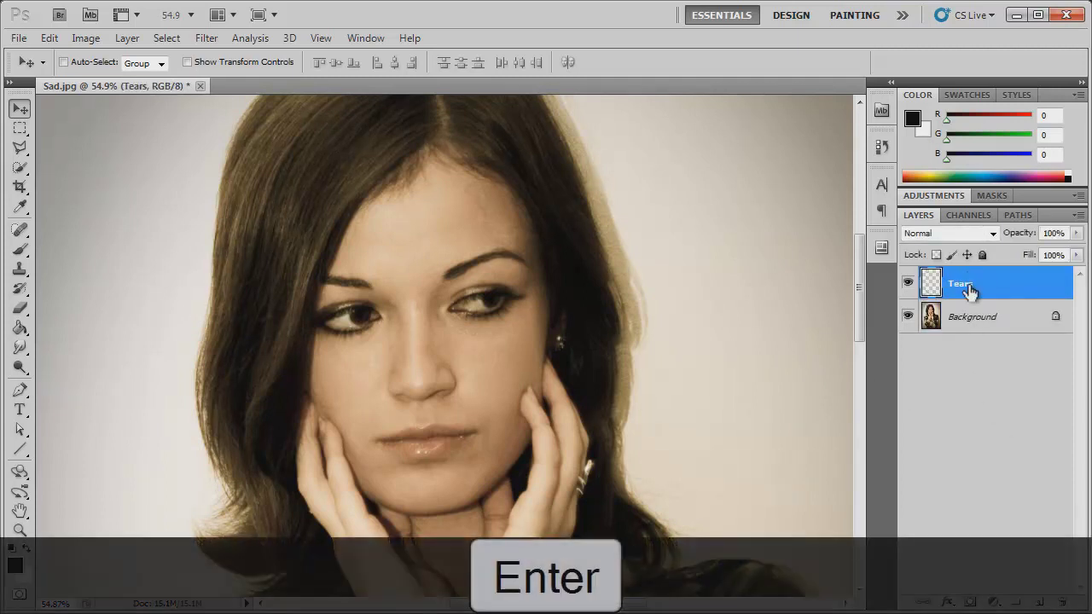
pyautogui.scroll(3, 485, 330)
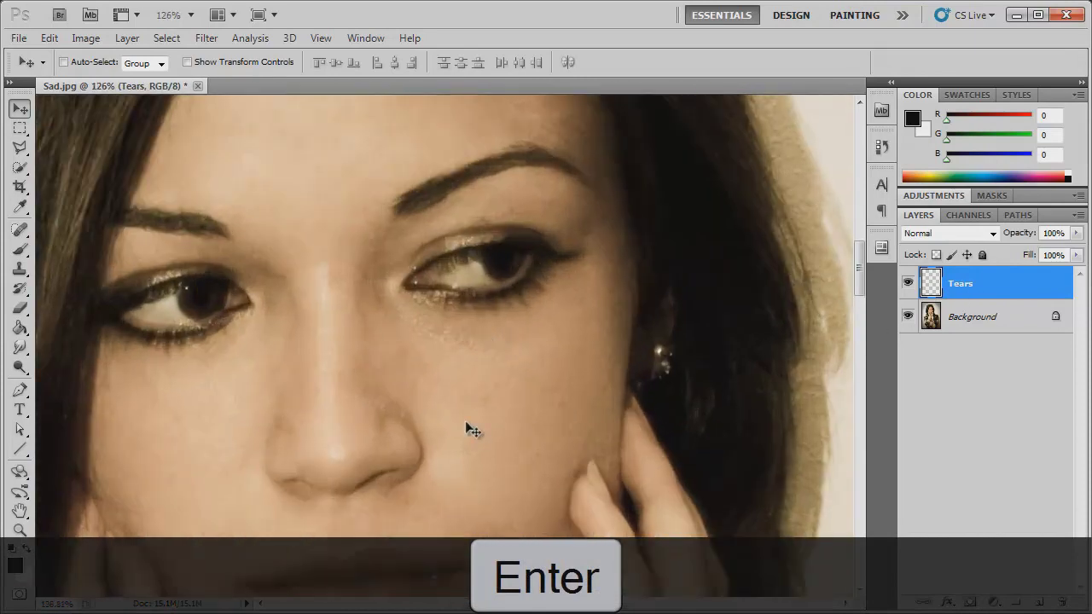
pyautogui.scroll(1, 460, 410)
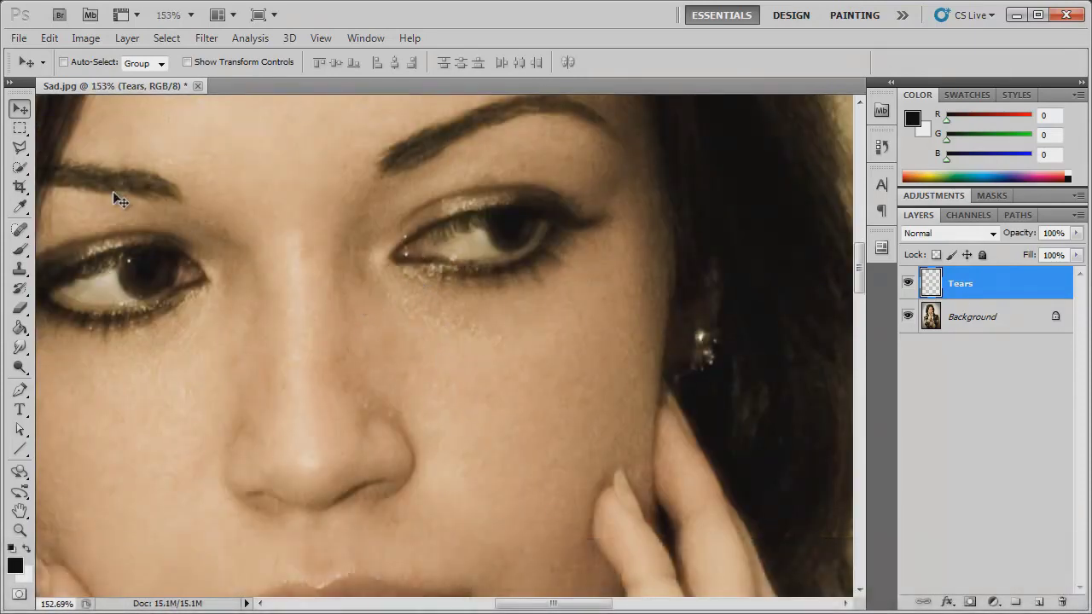
# Paint a small black teardrop below the eye with a 100% opacity brush.
pyautogui.click(19, 250)
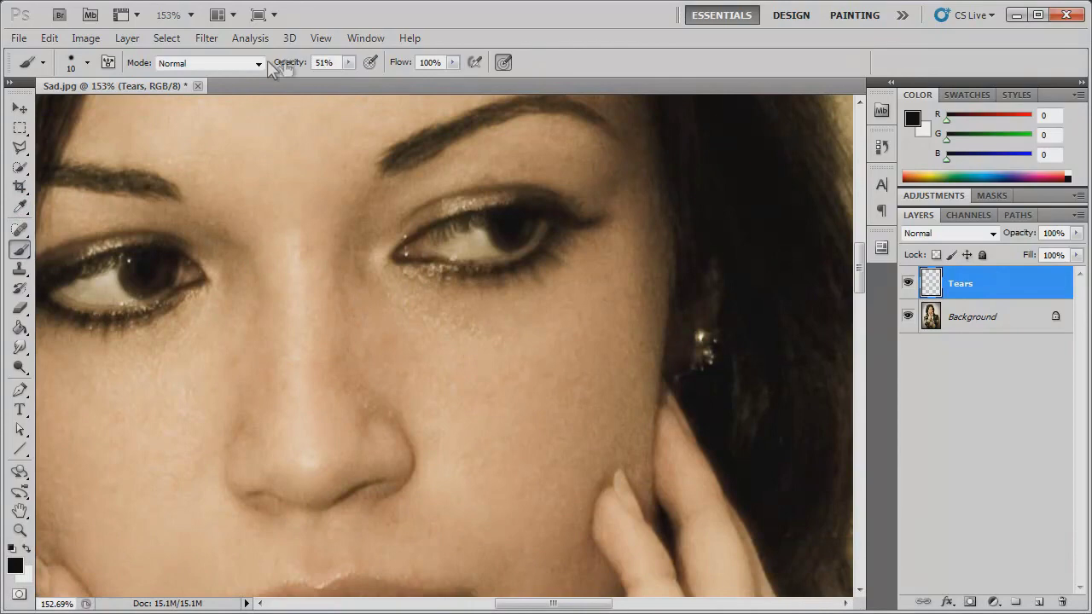
pyautogui.click(86, 63)
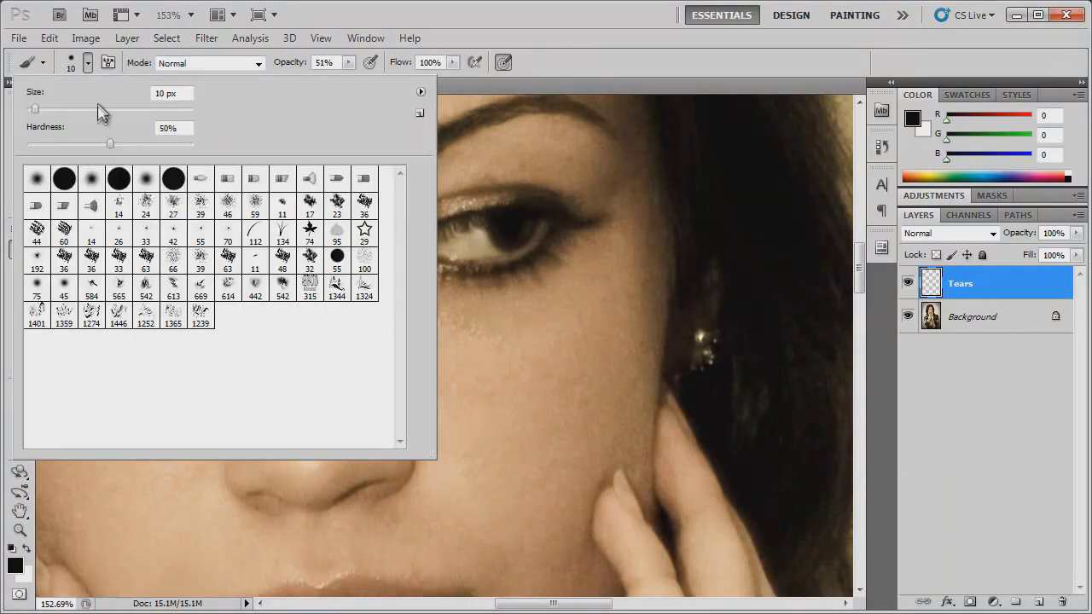
pyautogui.click(277, 72)
pyautogui.press('0')
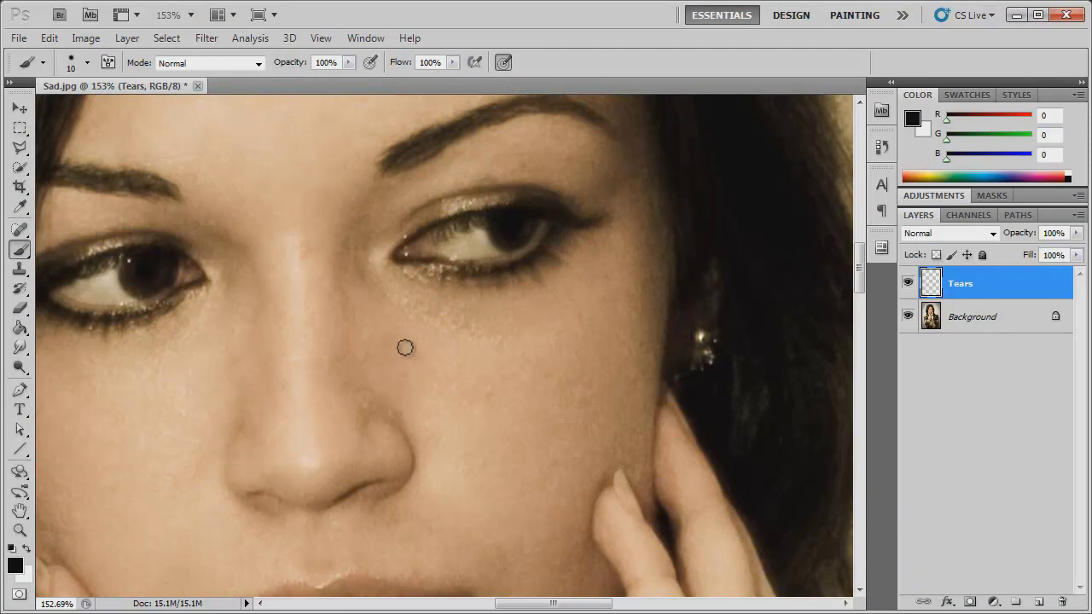
pyautogui.press(']')
pyautogui.press(']')
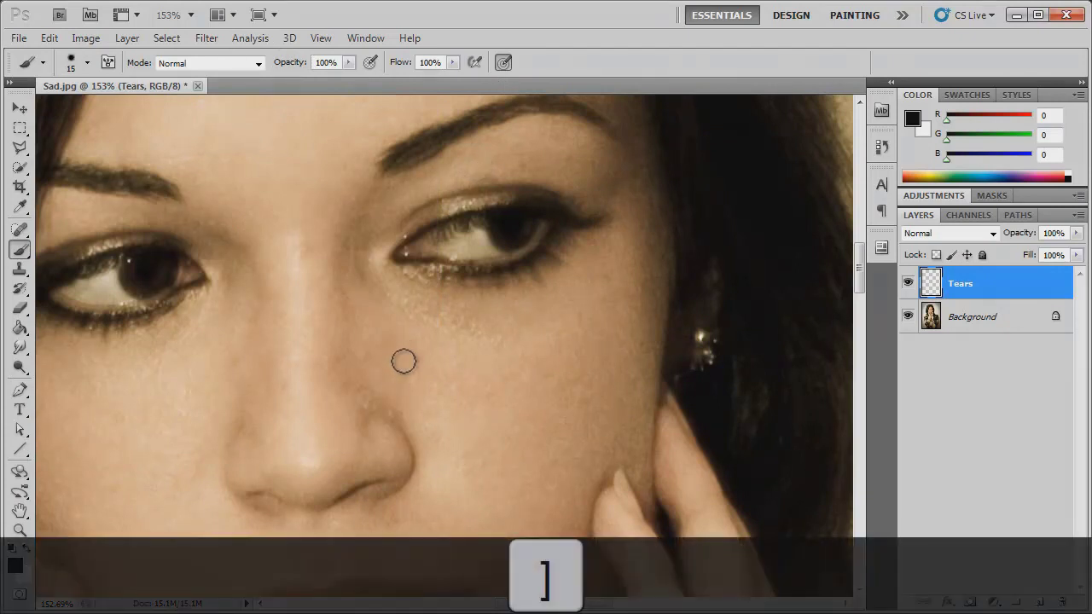
pyautogui.press(']')
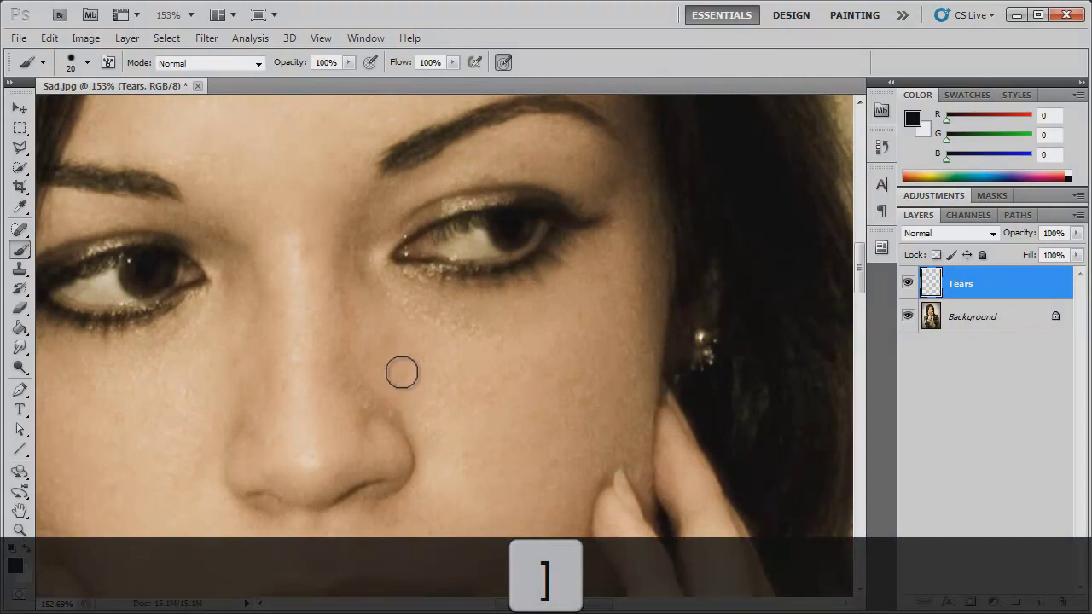
pyautogui.click(406, 389)
pyautogui.press('[')
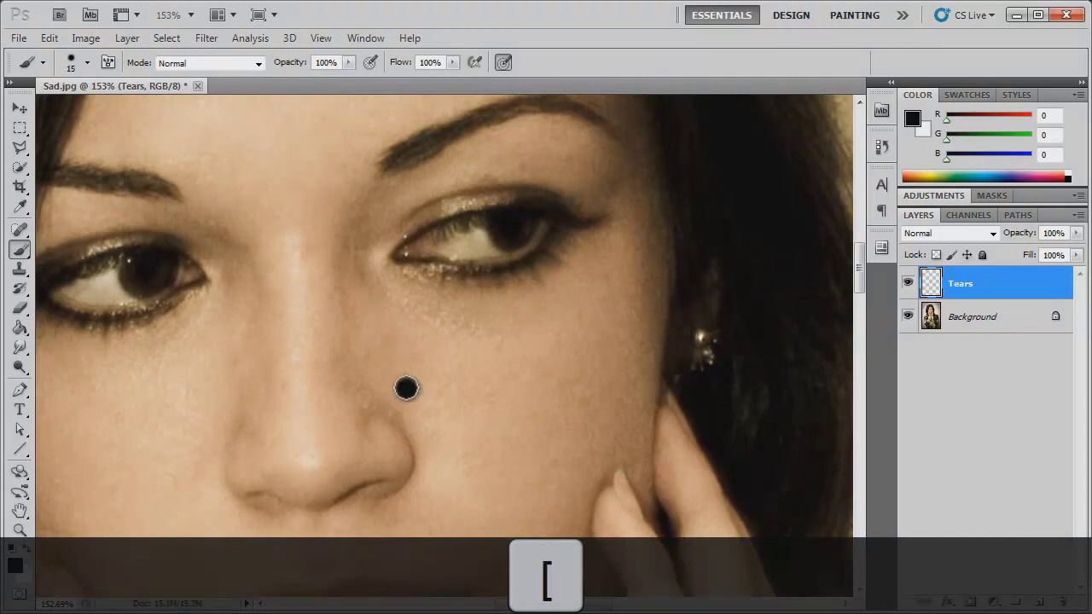
pyautogui.press(']')
pyautogui.press(']')
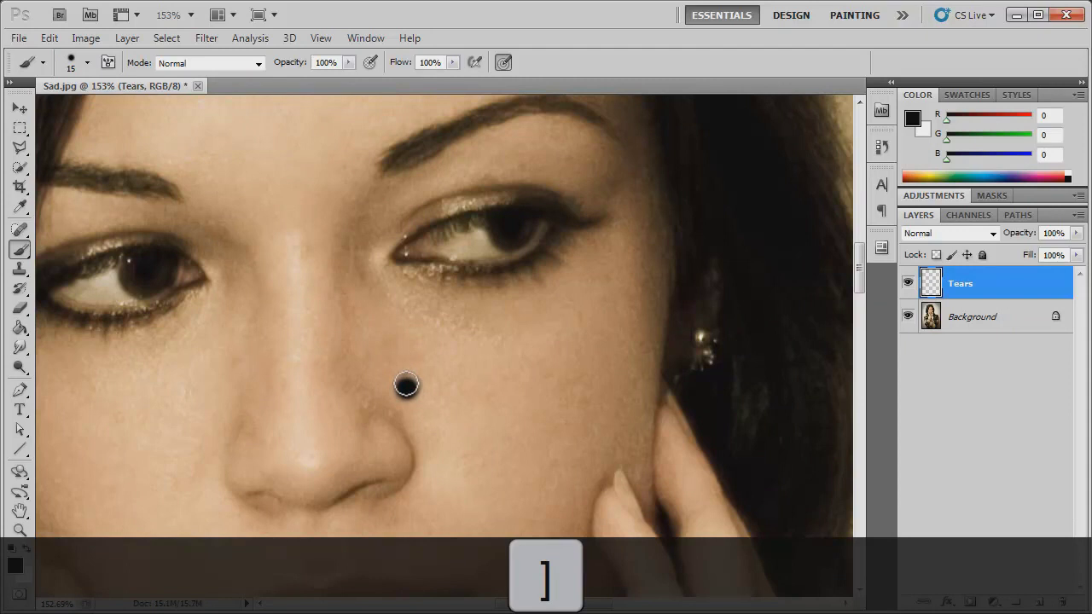
pyautogui.press('[')
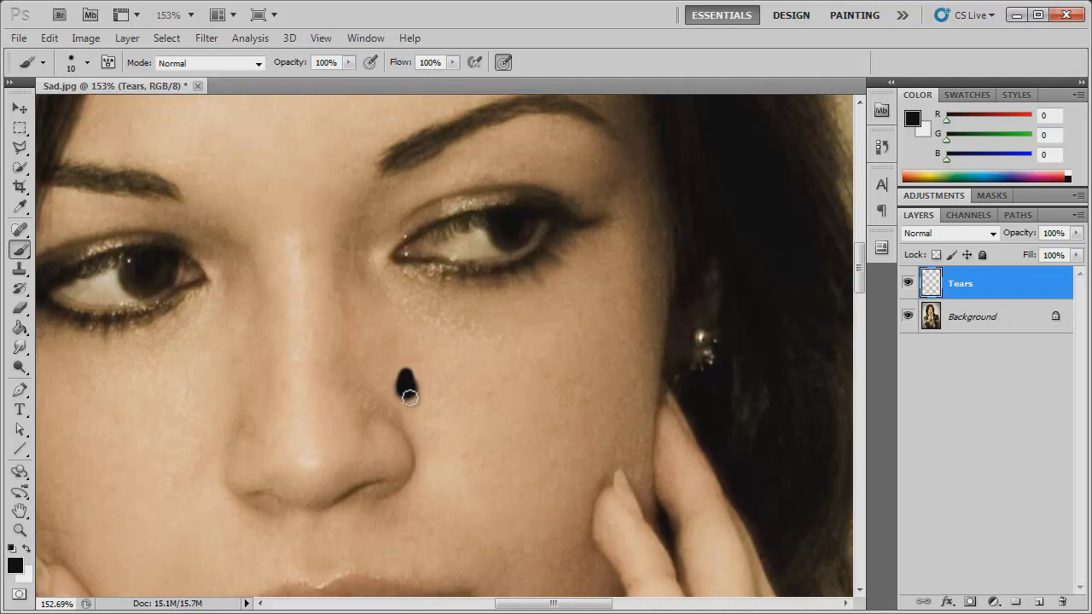
# Set the Tears layer to Screen blend mode at 85% opacity.
pyautogui.click(20, 110)
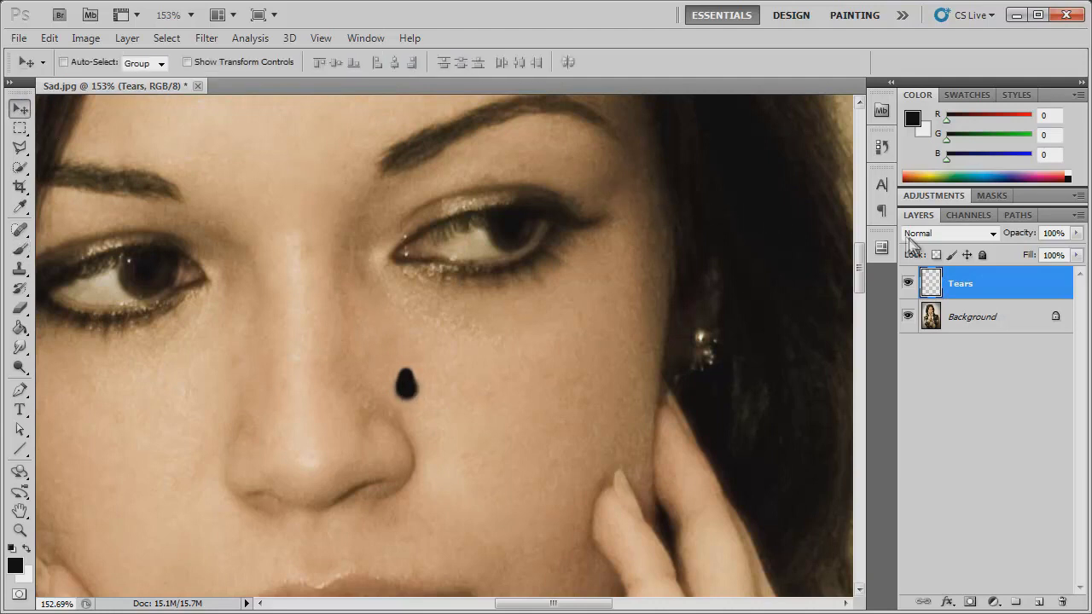
pyautogui.click(935, 239)
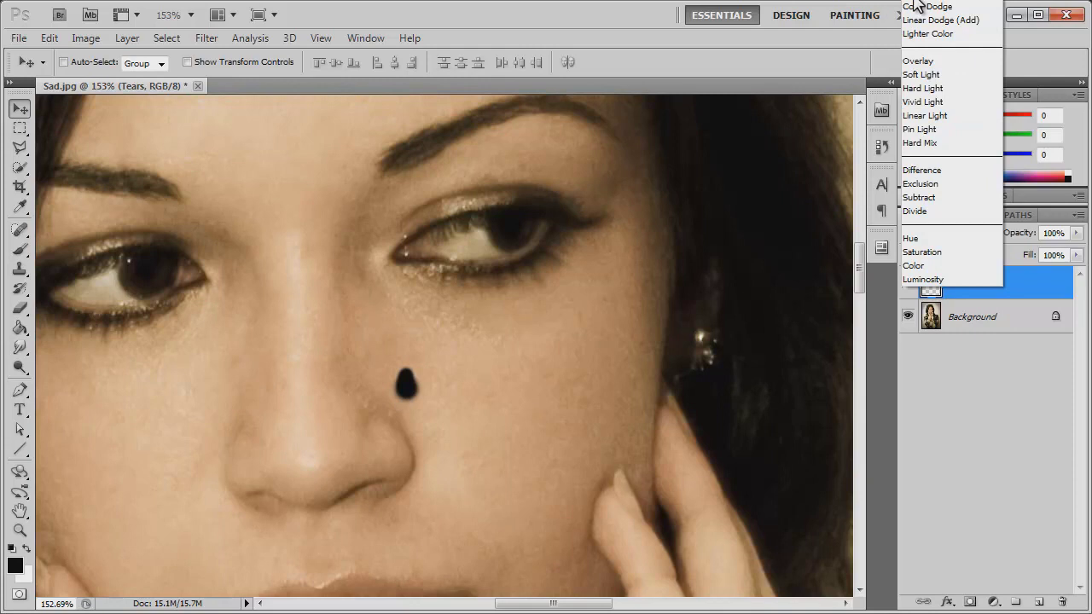
pyautogui.click(917, 6)
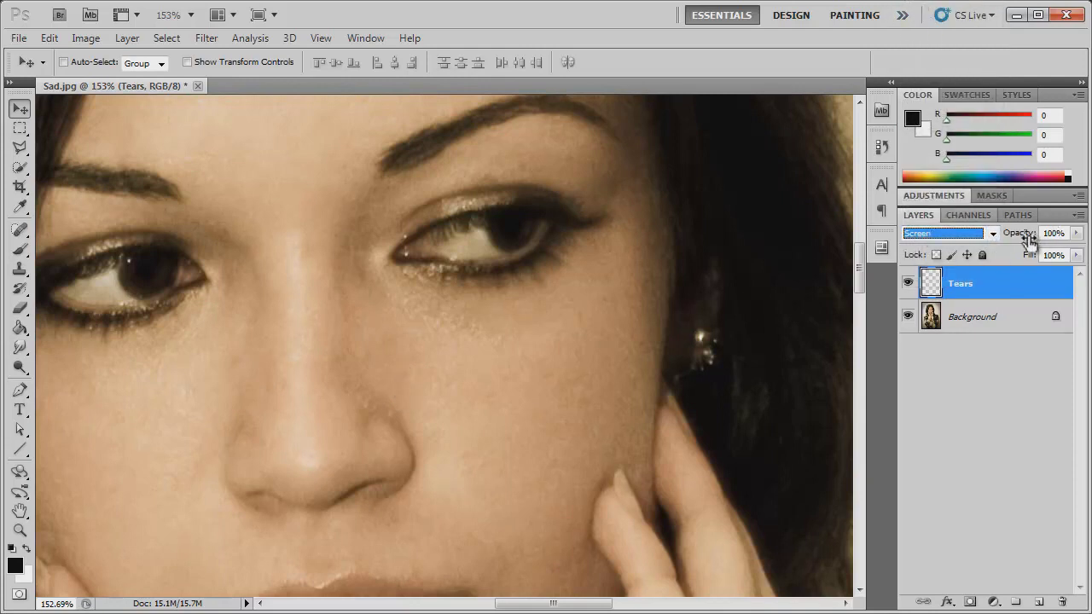
pyautogui.moveTo(1029, 240); pyautogui.dragTo(1013, 240)
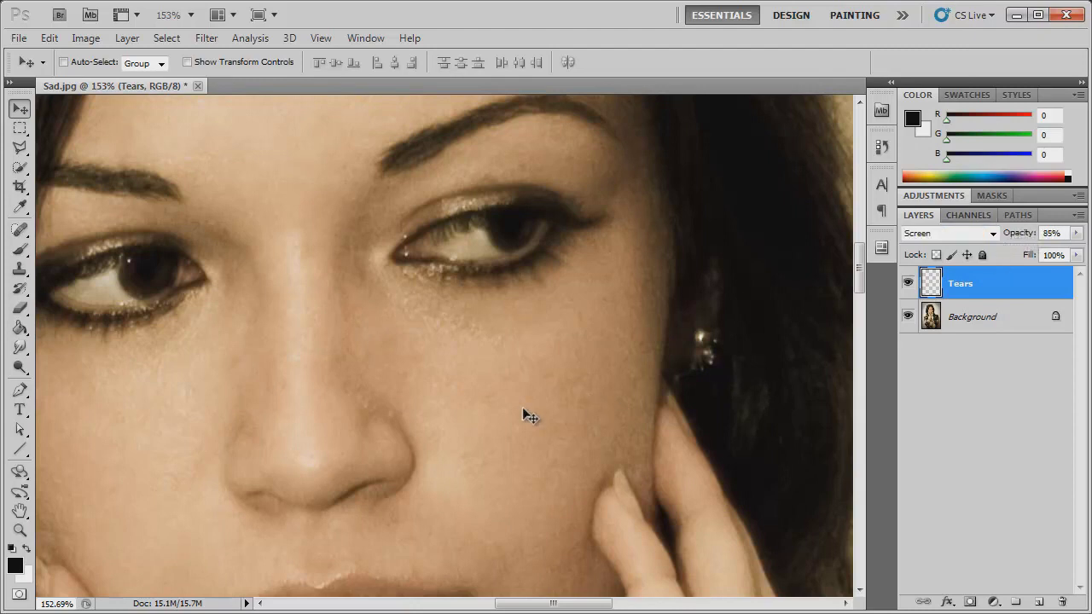
pyautogui.doubleClick(990, 297)
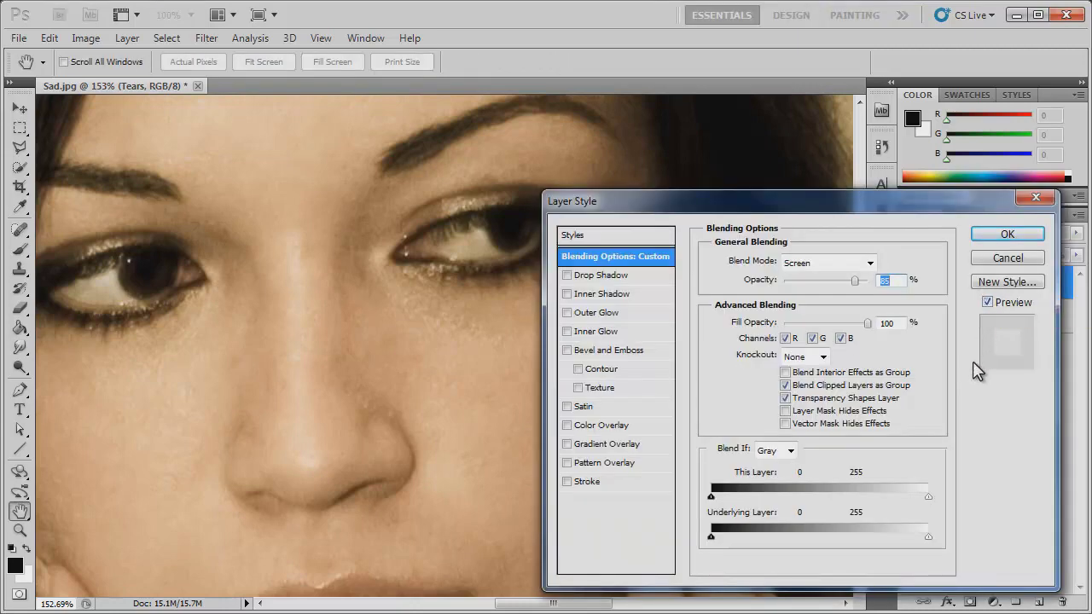
# Add a drop shadow to the tear, adjusting its opacity, distance and size.
pyautogui.click(591, 279)
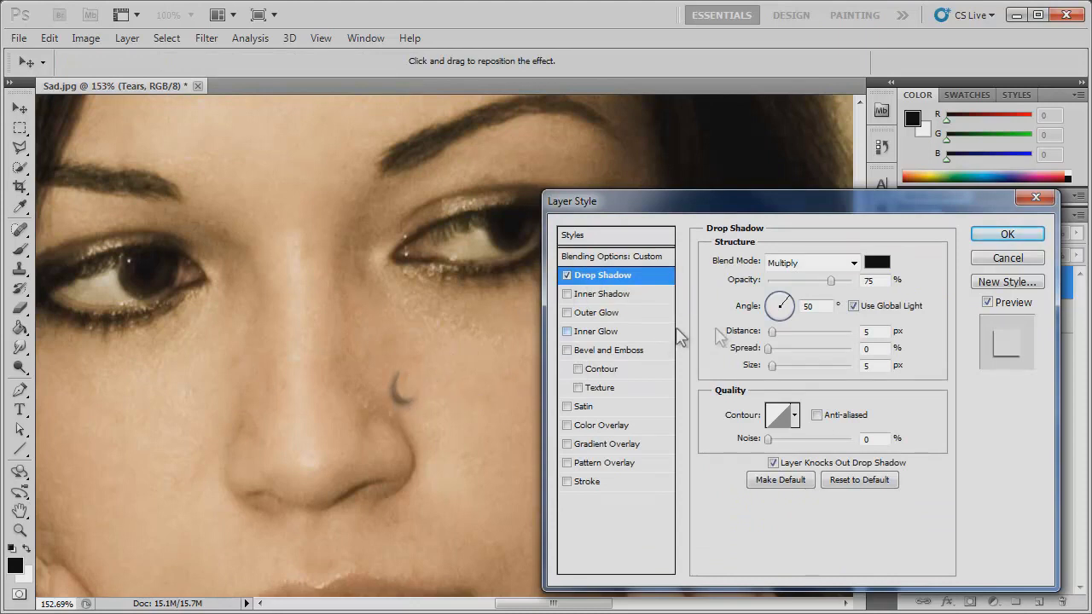
pyautogui.moveTo(830, 282); pyautogui.dragTo(778, 284)
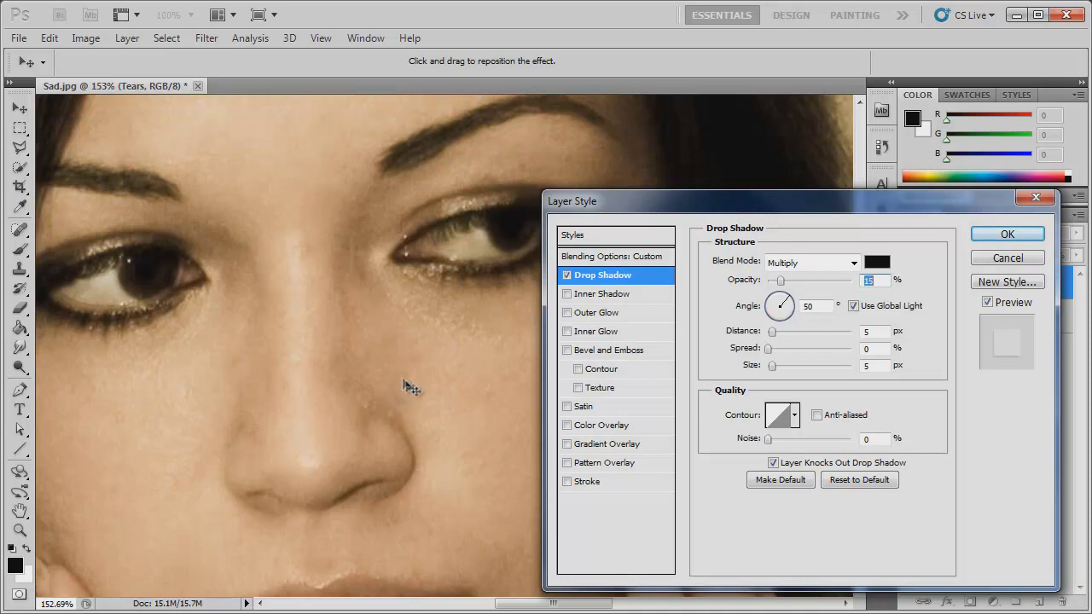
pyautogui.doubleClick(822, 308)
pyautogui.moveTo(773, 331); pyautogui.dragTo(770, 333)
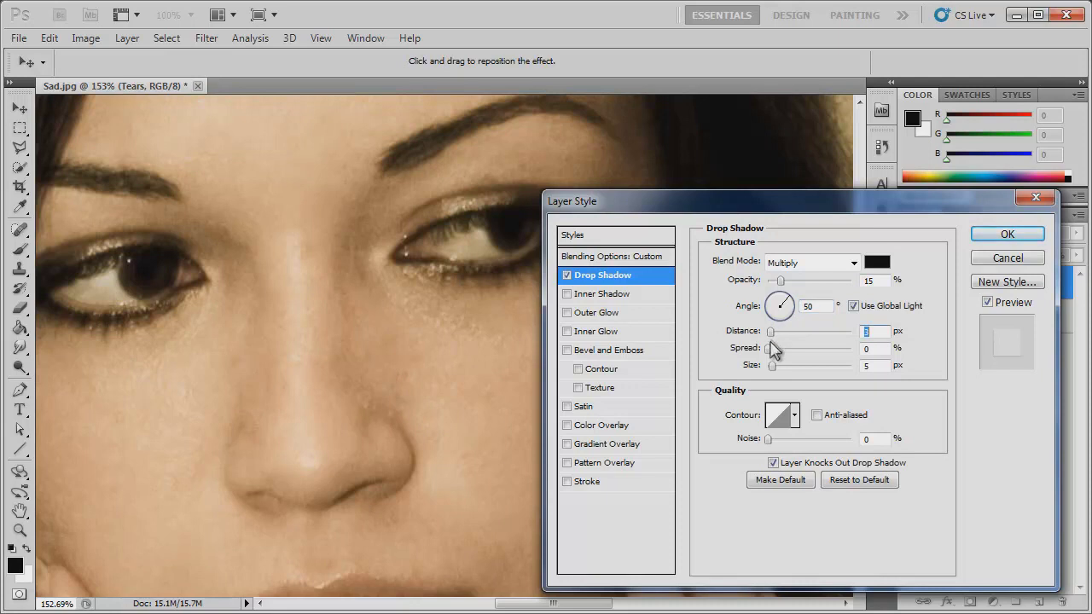
pyautogui.click(771, 349)
pyautogui.moveTo(780, 281)
pyautogui.mouseDown()
pyautogui.moveTo(803, 281)
pyautogui.moveTo(786, 298)
pyautogui.mouseUp()
# Add a fainter inner shadow to the tear drop.
pyautogui.click(584, 294)
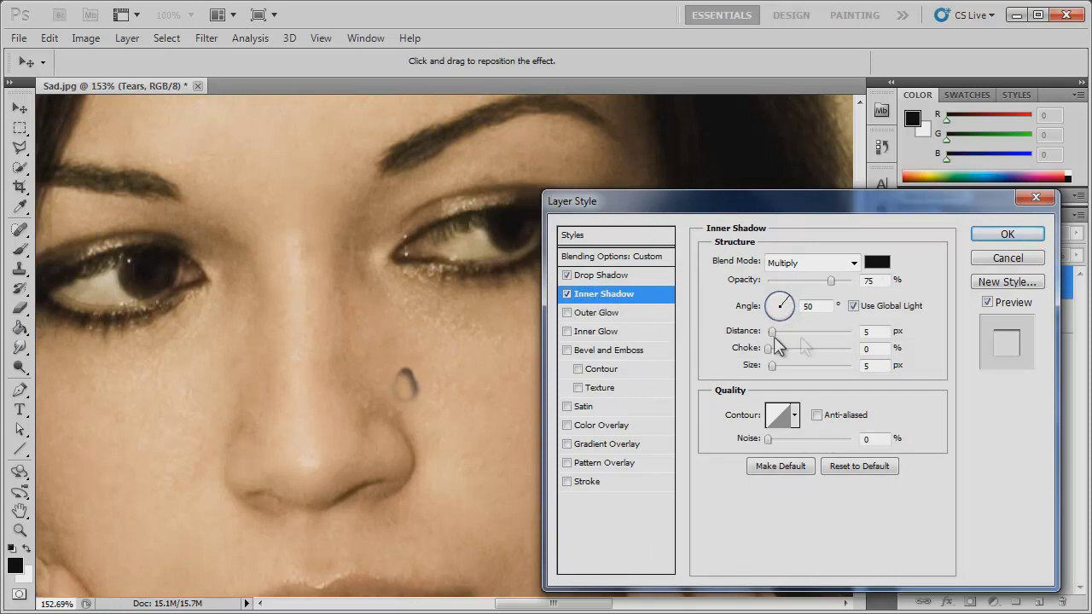
pyautogui.moveTo(827, 281); pyautogui.dragTo(780, 293)
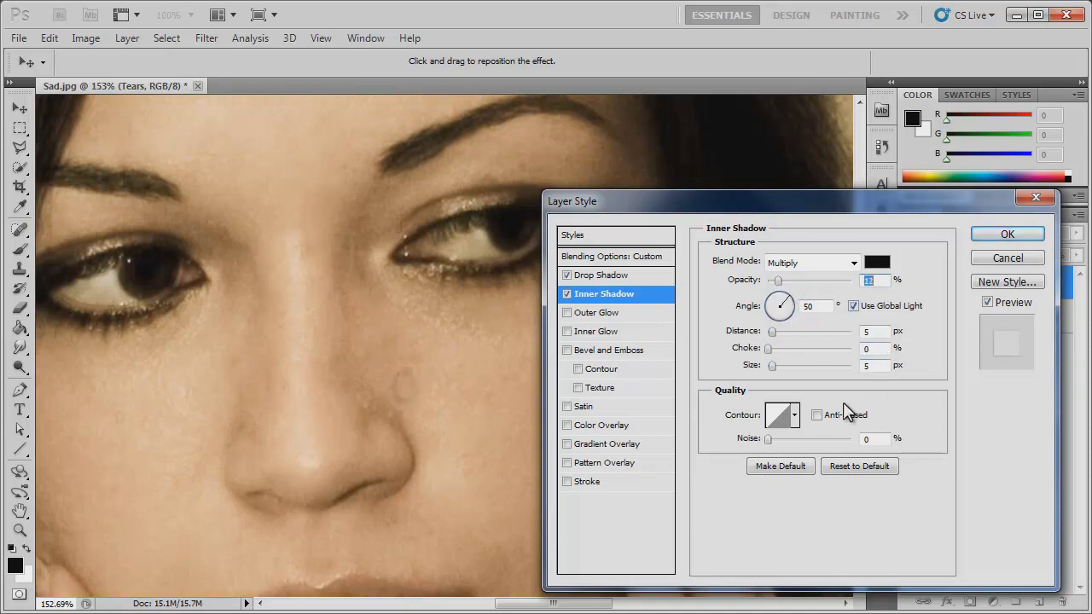
pyautogui.click(602, 350)
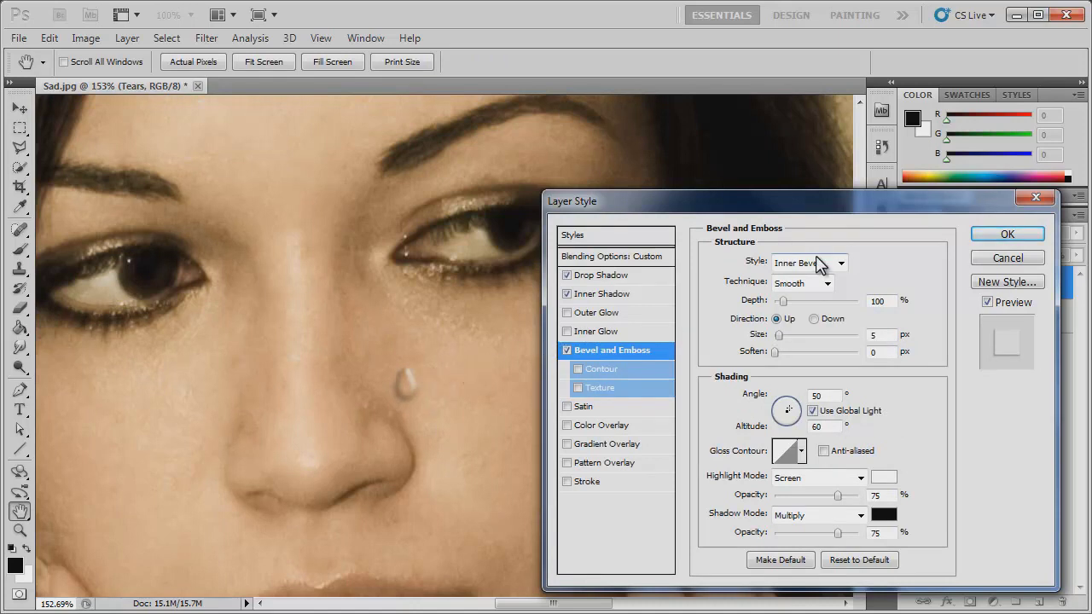
# Give the bevel and emboss depth 72%, size 10 px and a new gloss contour.
pyautogui.moveTo(783, 299); pyautogui.dragTo(780, 299)
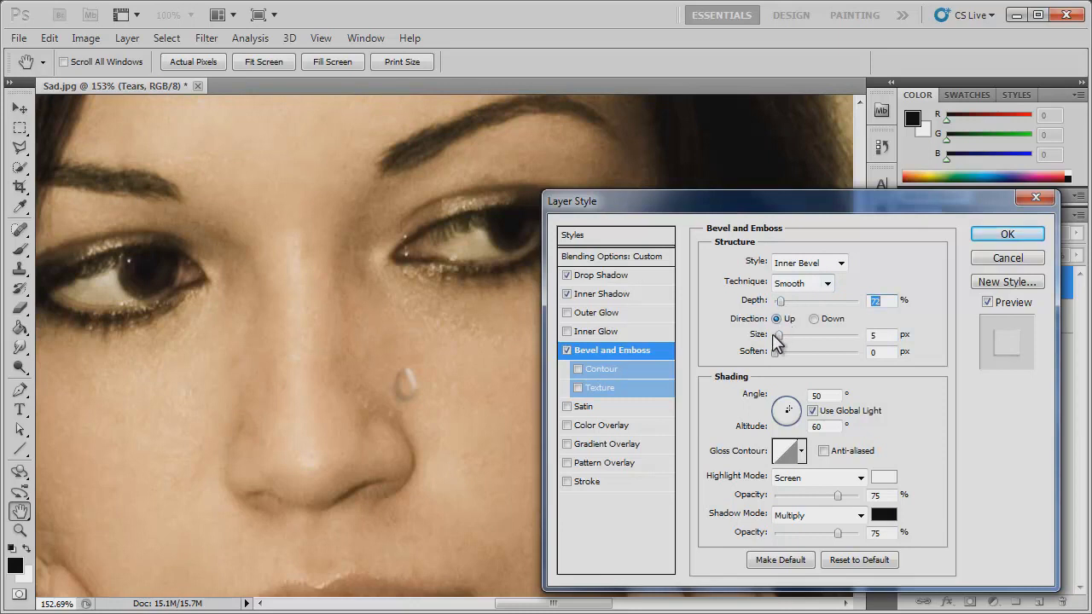
pyautogui.moveTo(771, 333); pyautogui.dragTo(783, 336)
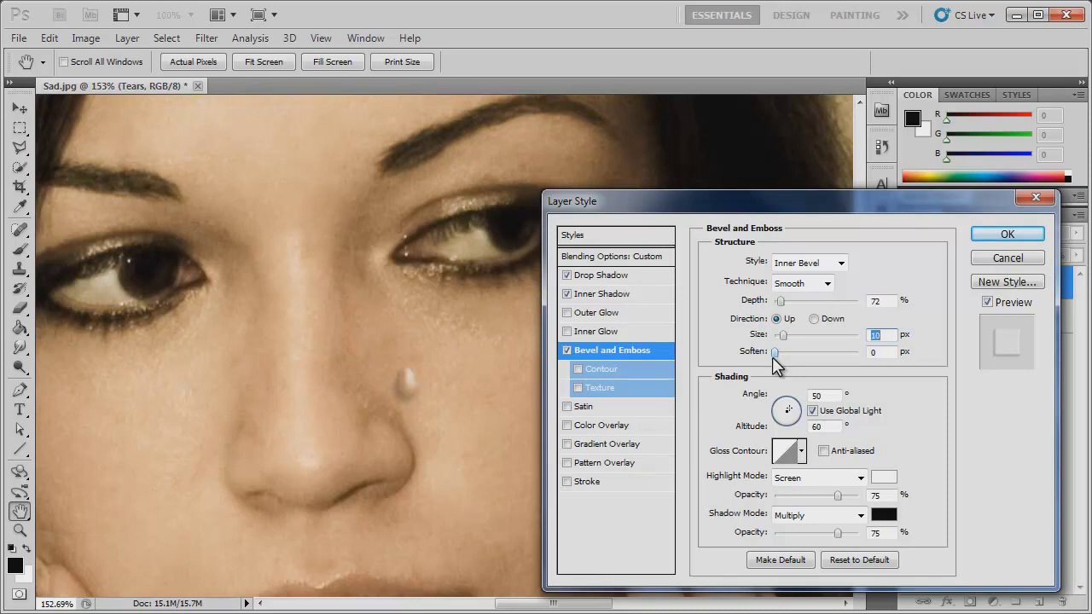
pyautogui.click(802, 451)
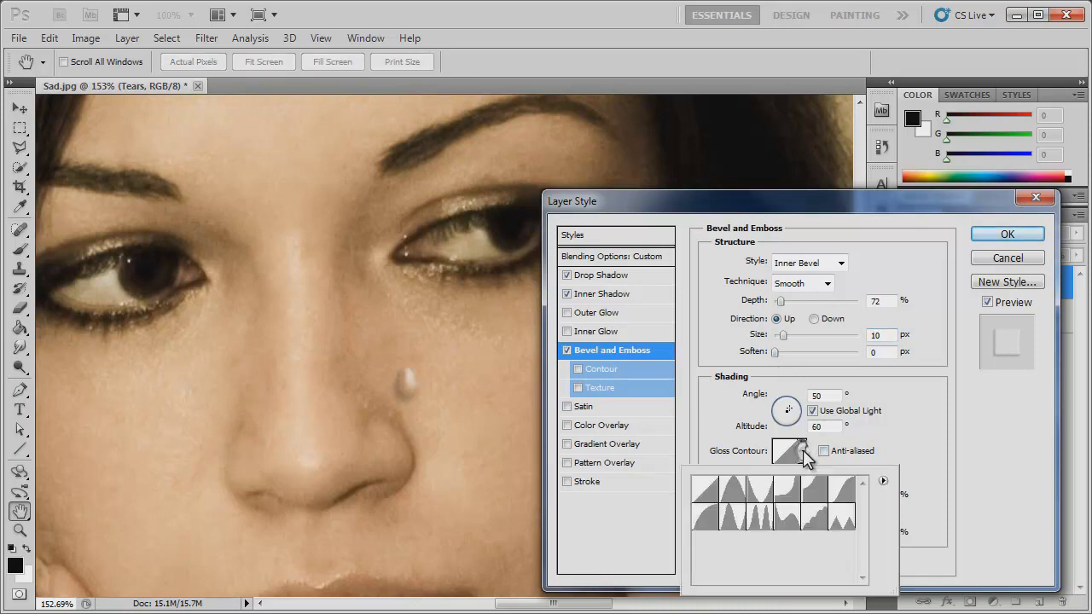
pyautogui.click(759, 493)
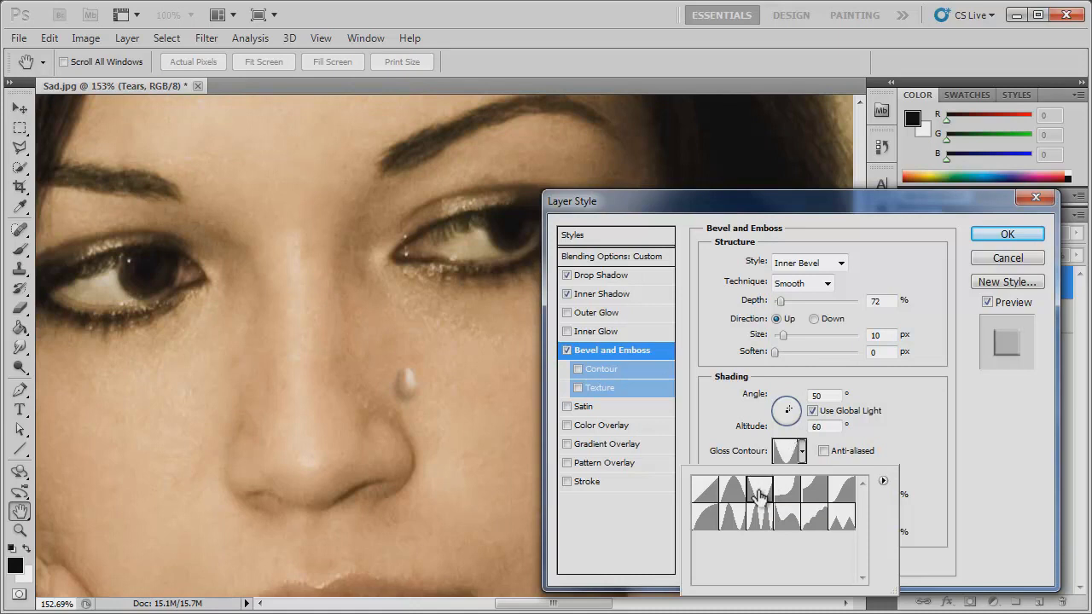
pyautogui.click(892, 434)
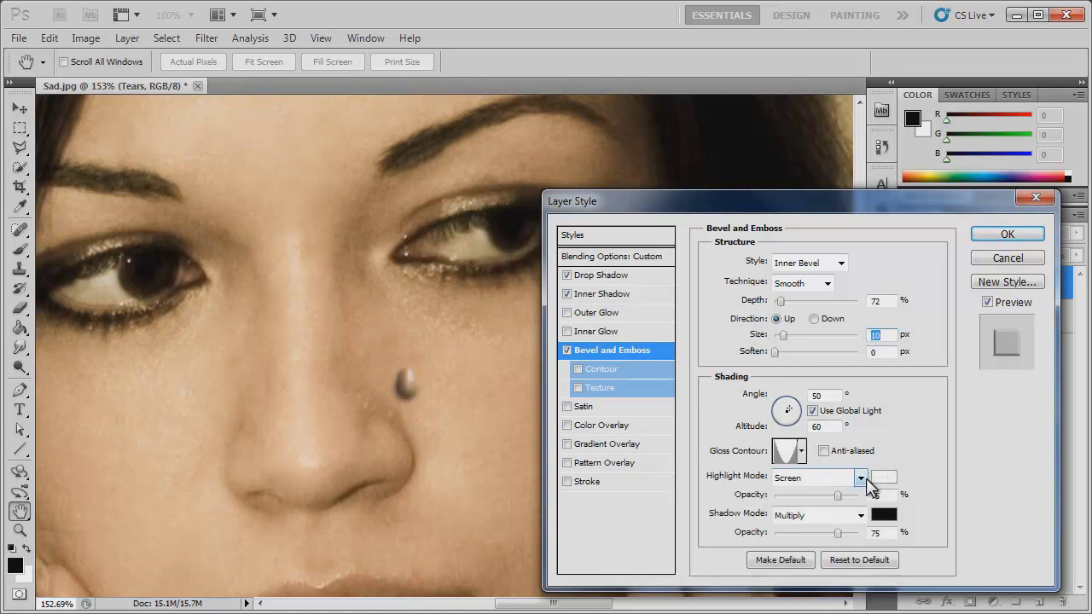
# Switch the bevel shadow mode to Lighten, raise shadow and highlight opacities, and apply.
pyautogui.click(824, 510)
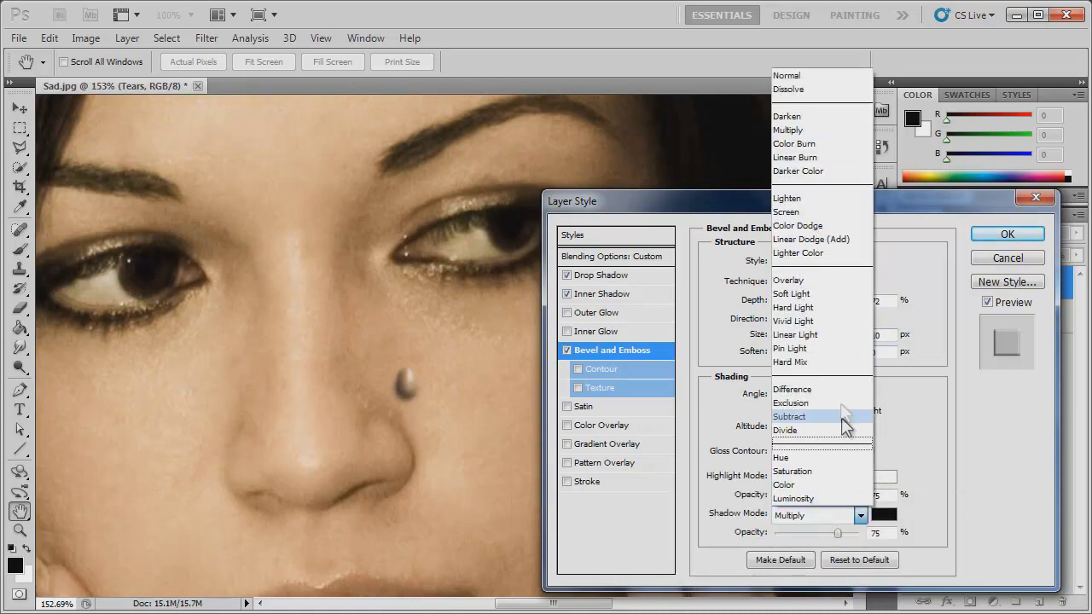
pyautogui.click(819, 206)
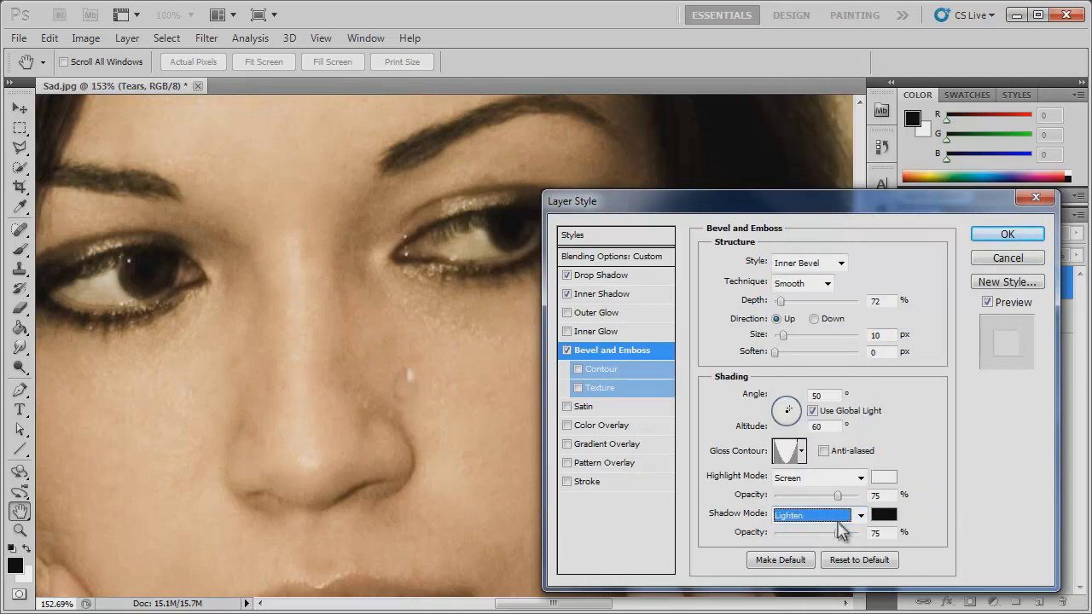
pyautogui.moveTo(838, 532); pyautogui.dragTo(847, 533)
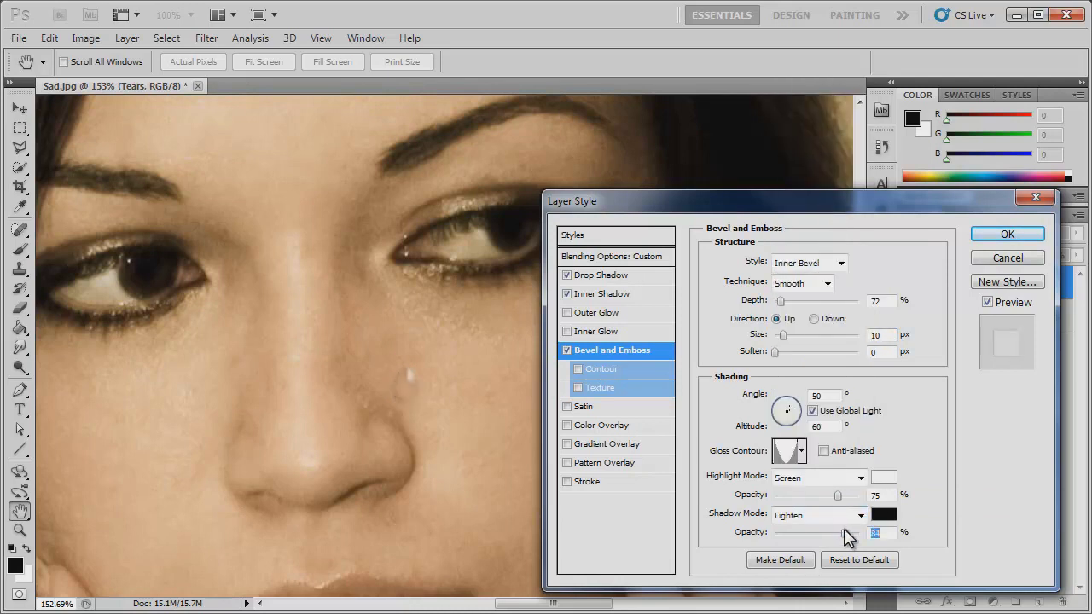
pyautogui.moveTo(840, 496); pyautogui.dragTo(860, 497)
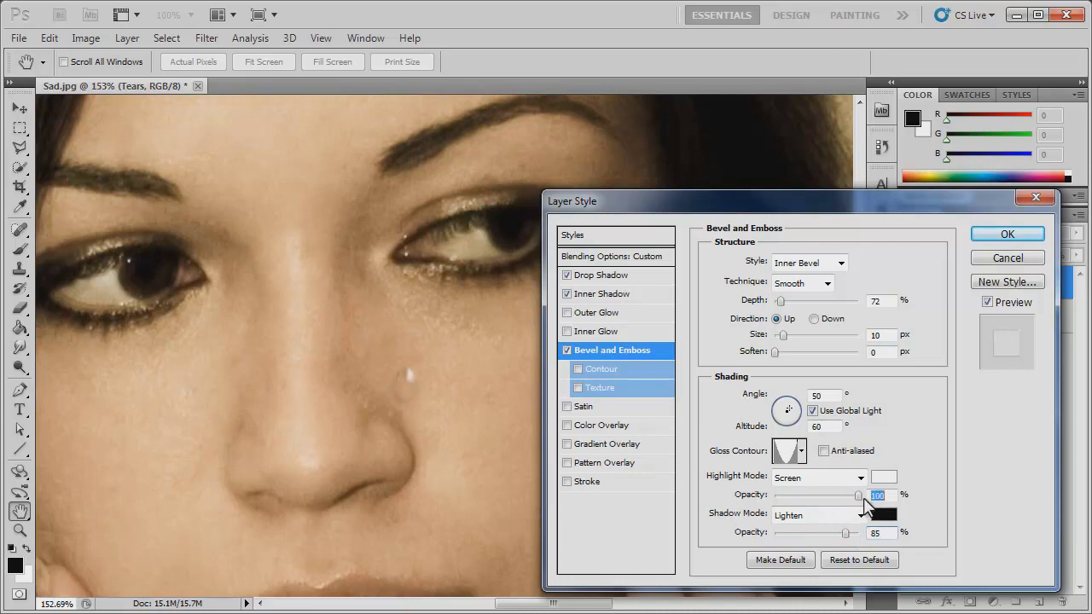
pyautogui.click(1007, 235)
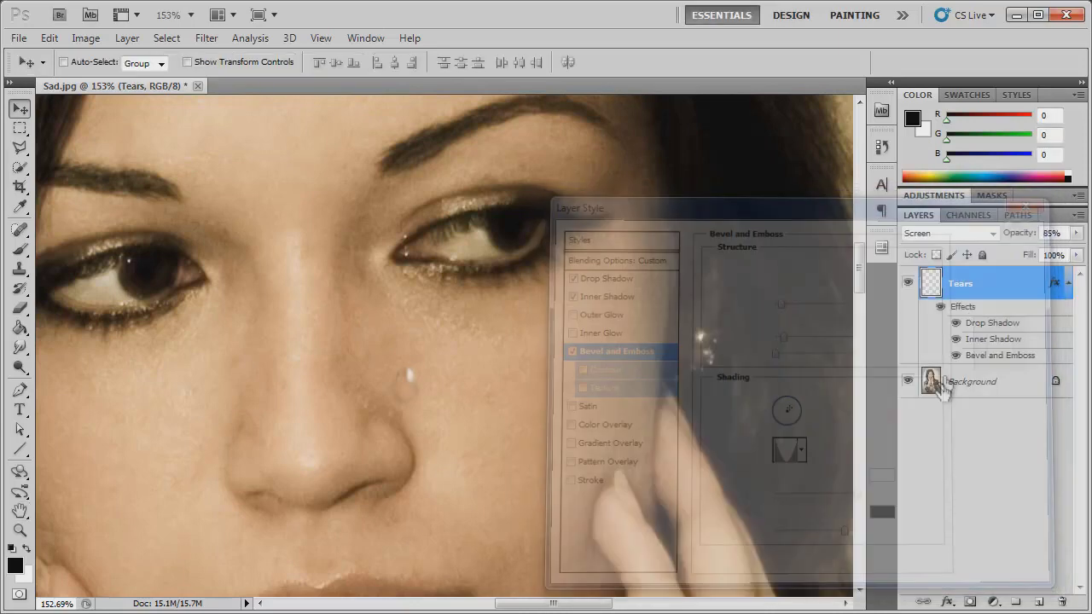
# Check the drop at full view, then set the Brush to 50% opacity.
pyautogui.press('h')
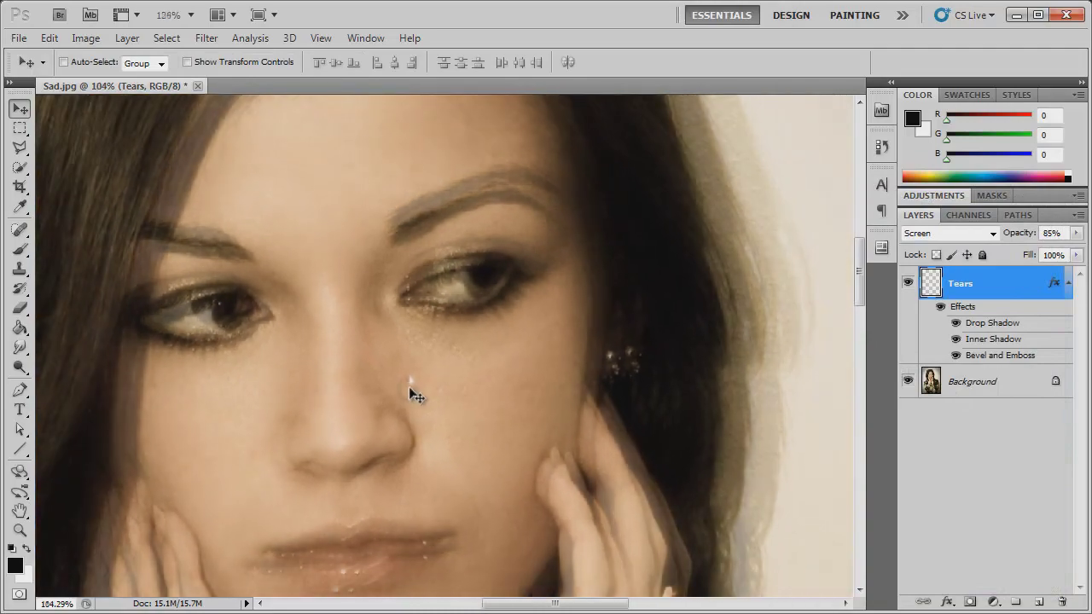
pyautogui.click(409, 417)
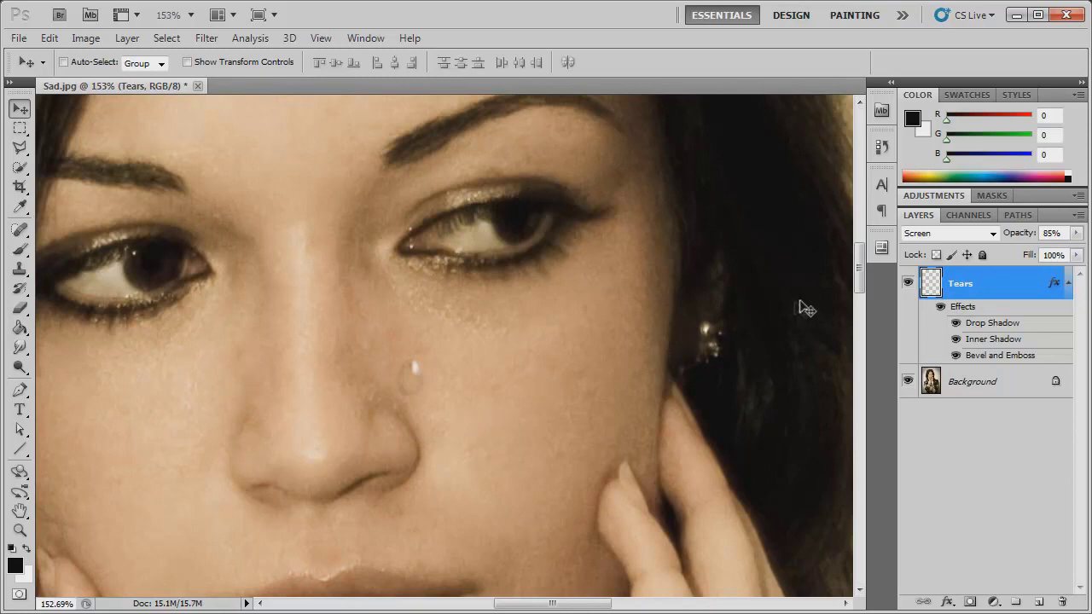
pyautogui.click(21, 250)
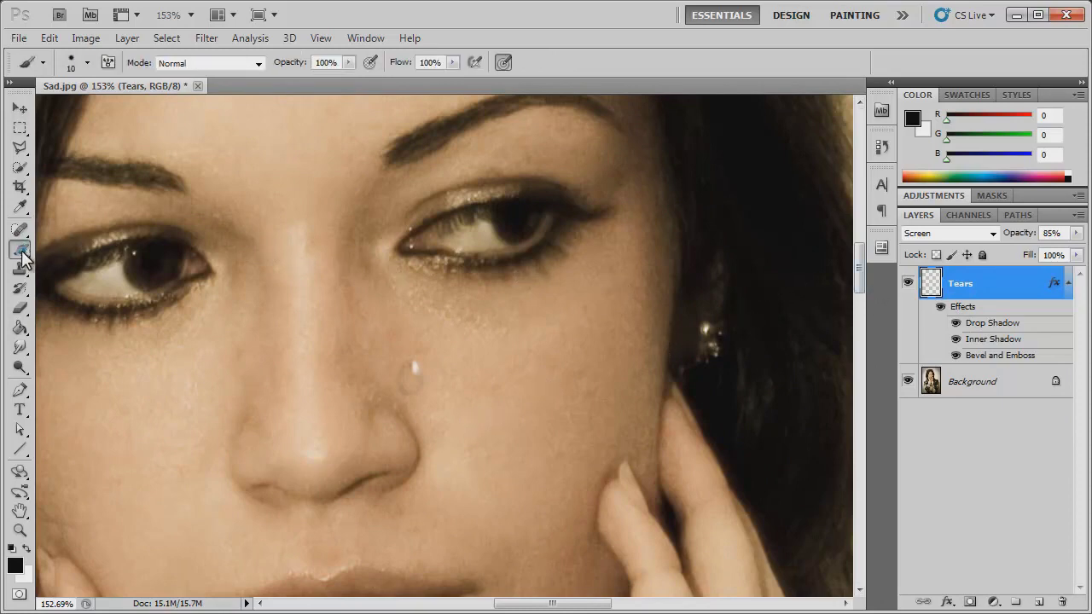
pyautogui.scroll(2, 414, 339)
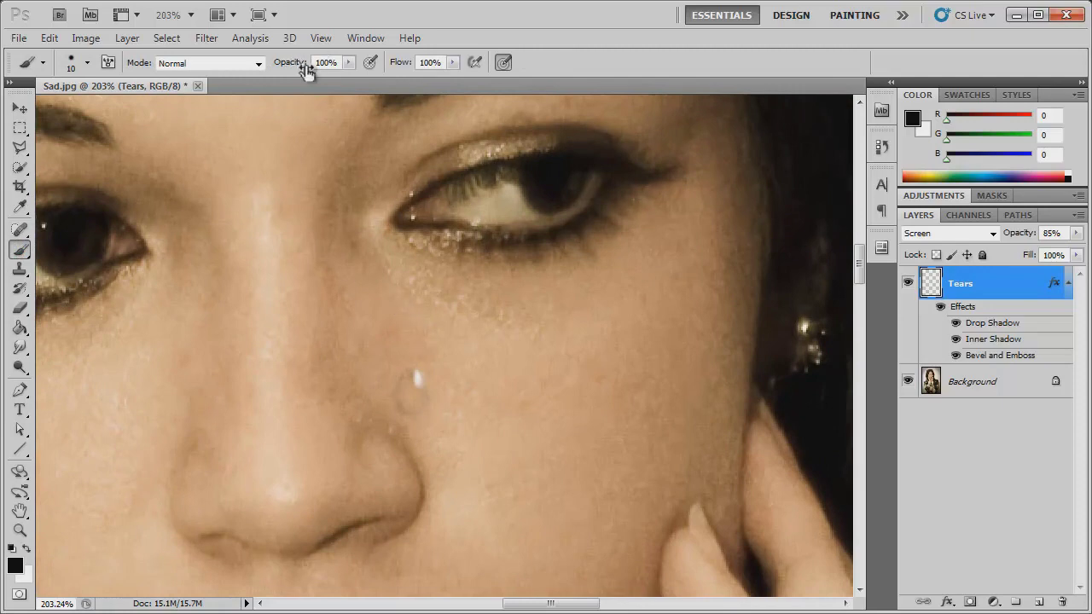
pyautogui.write('50')
pyautogui.press('Return')
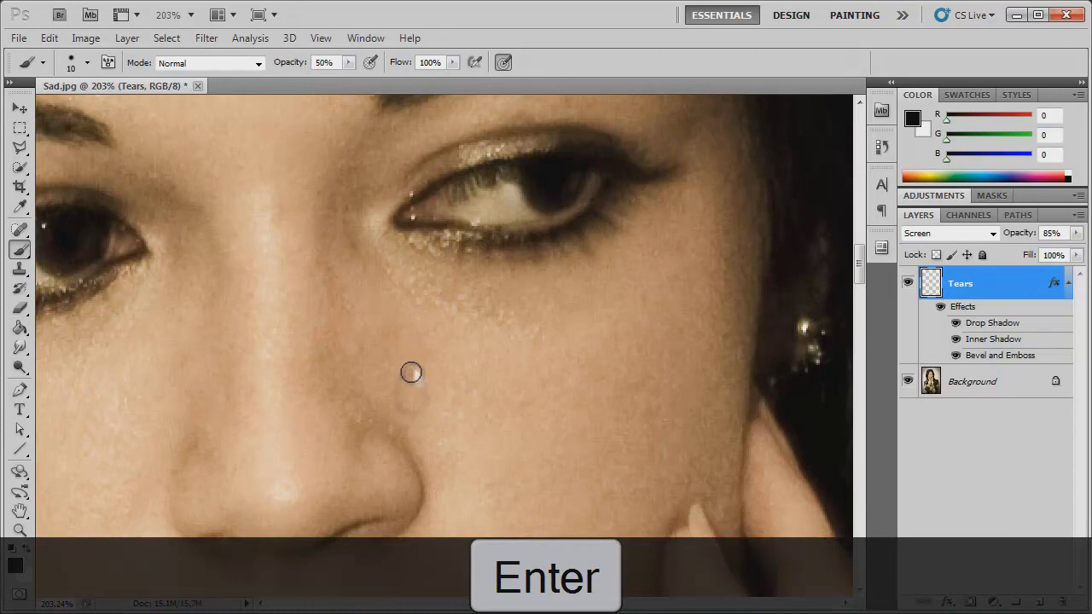
# Paint a faint tear streak from the eye's inner corner down to the drop.
pyautogui.moveTo(409, 373); pyautogui.dragTo(409, 363)
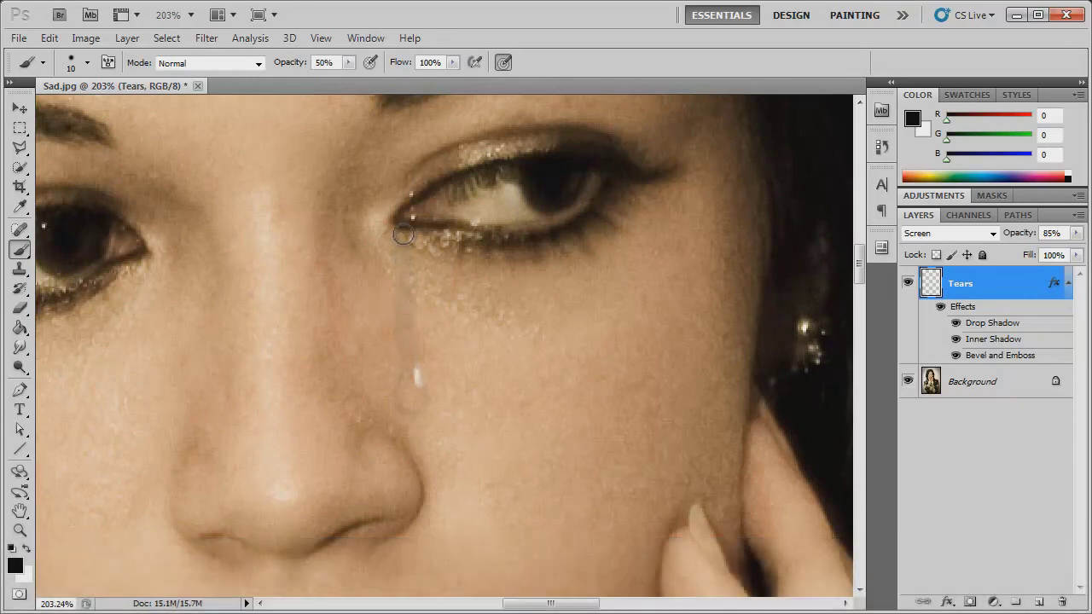
pyautogui.scroll(-2, 504, 418)
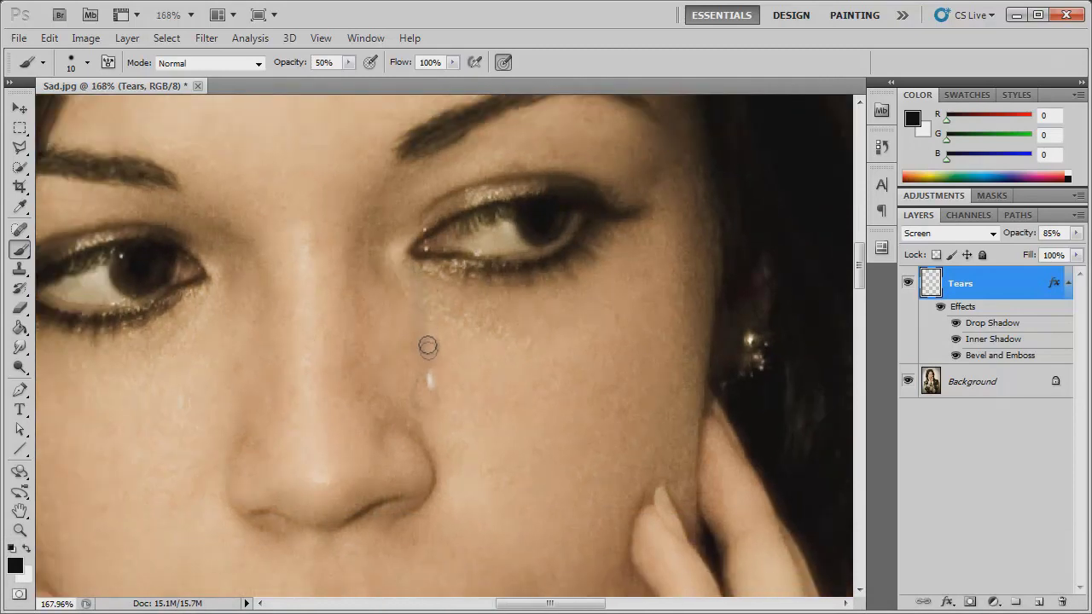
pyautogui.scroll(-4, 431, 414)
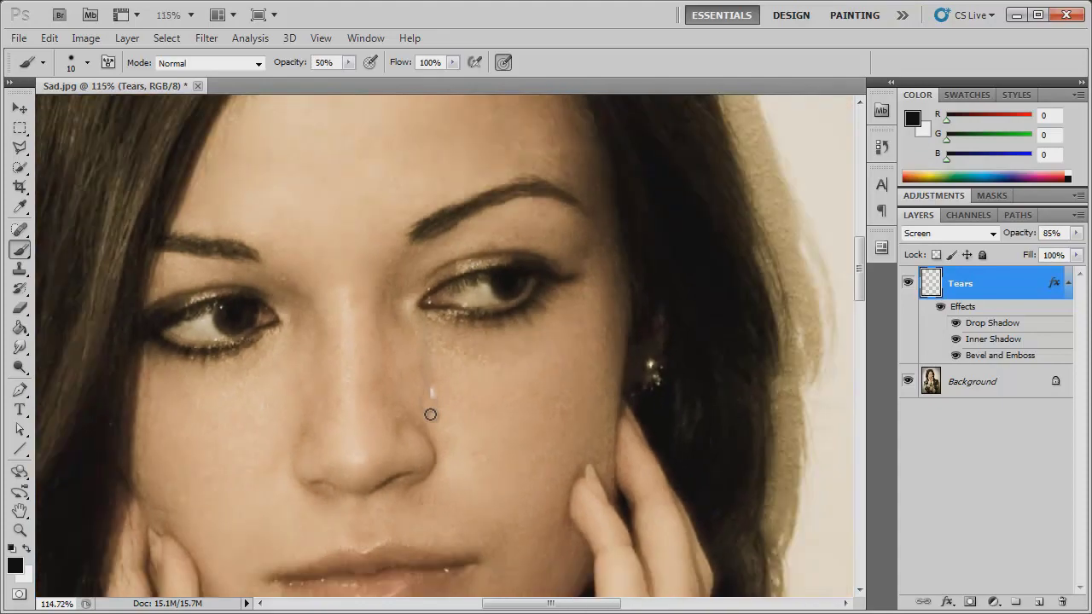
pyautogui.scroll(-3, 432, 417)
pyautogui.scroll(-3, 486, 441)
pyautogui.scroll(-1, 484, 442)
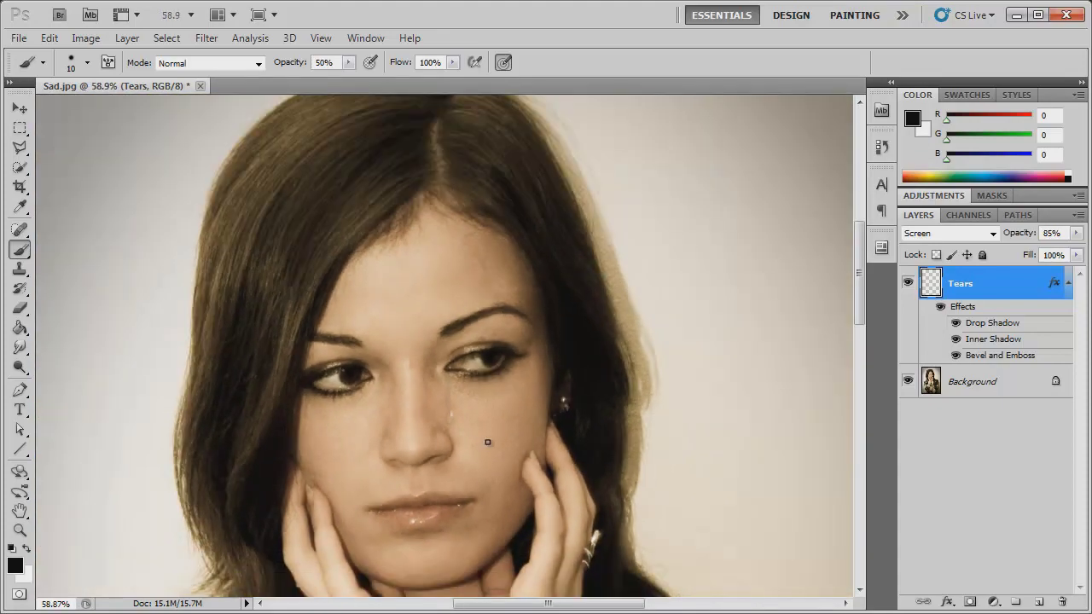
pyautogui.scroll(5, 487, 442)
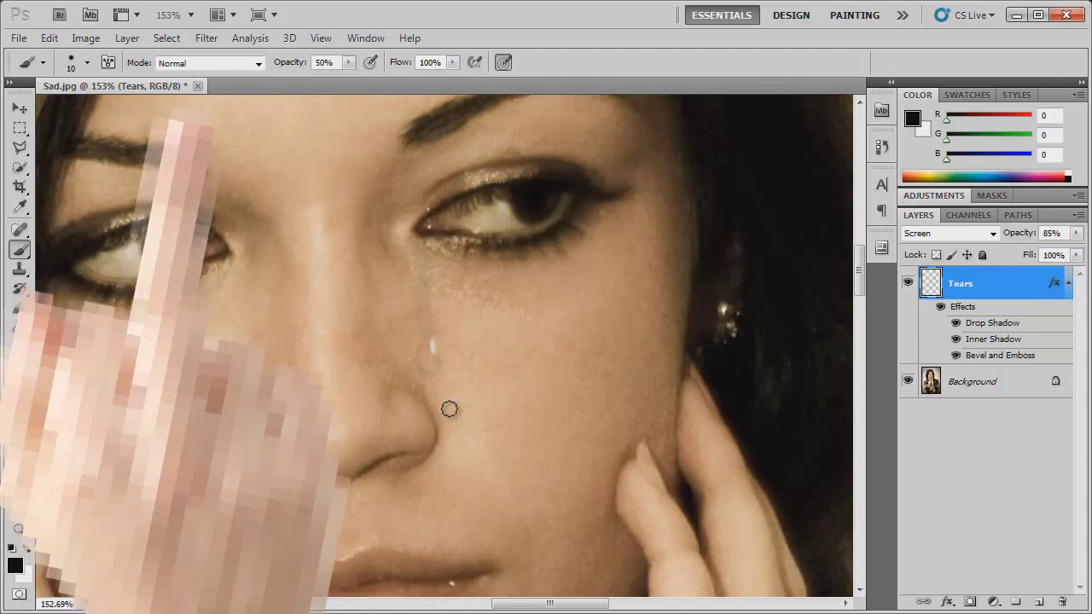
pyautogui.scroll(-5, 449, 409)
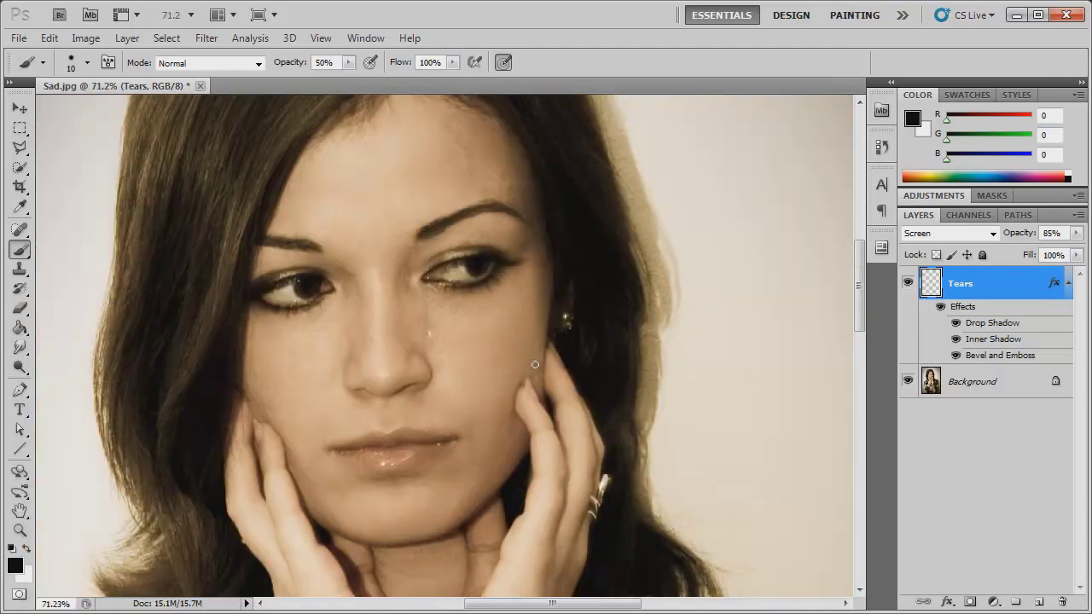